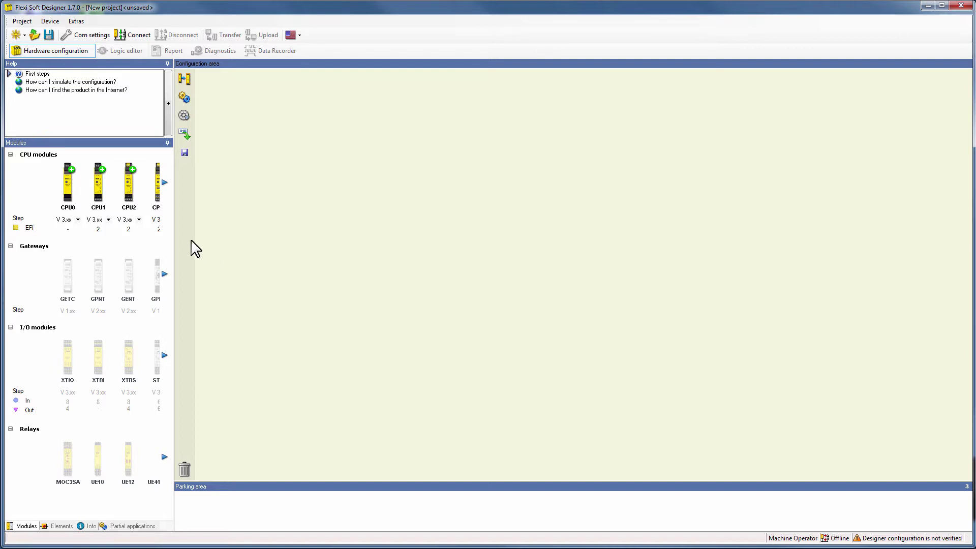
Add the FX3-CPU3 main module, then attach an XTIO I/O module beside it.
click(164, 182)
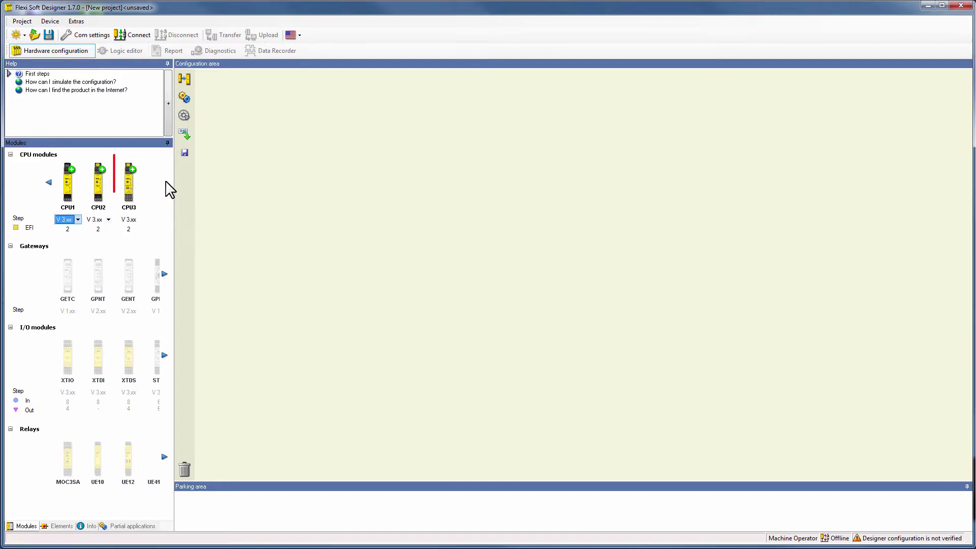
click(130, 198)
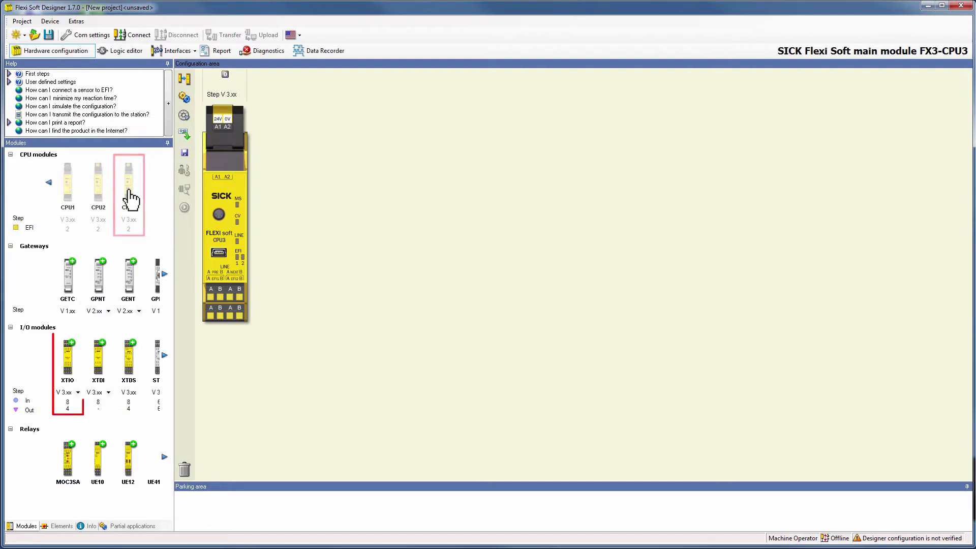
double_click(68, 362)
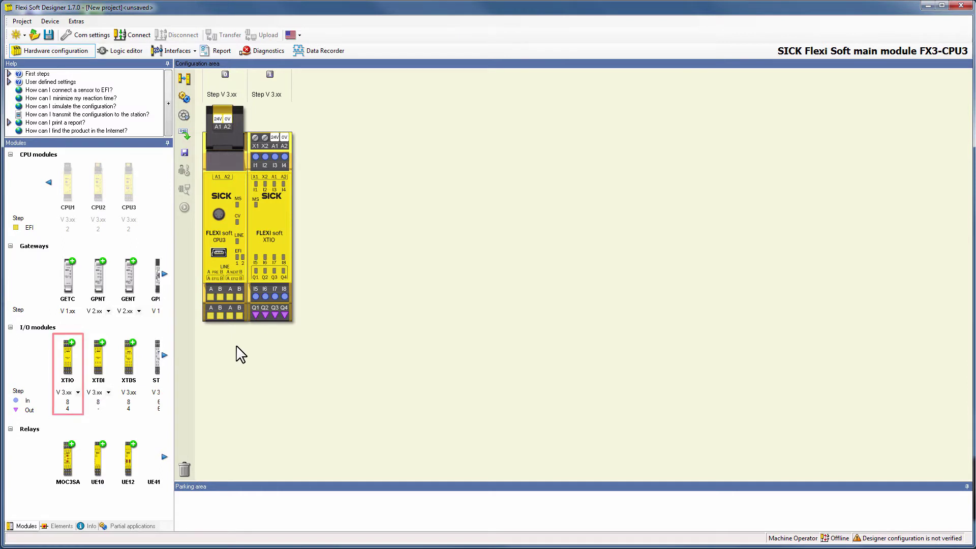
Drop a Flexi Line element from the Elements list onto the CPU3 and choose New Flexi Line definition.
click(65, 527)
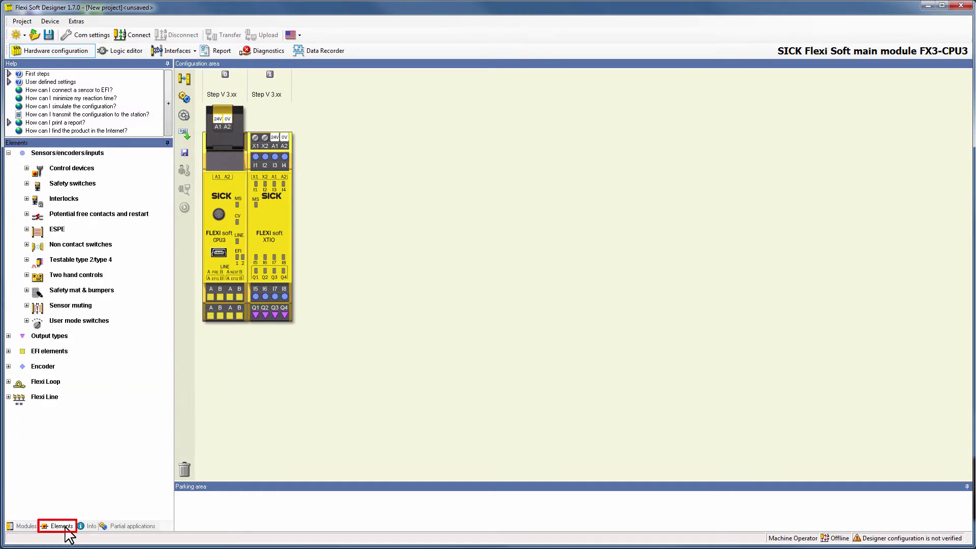
click(8, 396)
drag(38, 250, 226, 300)
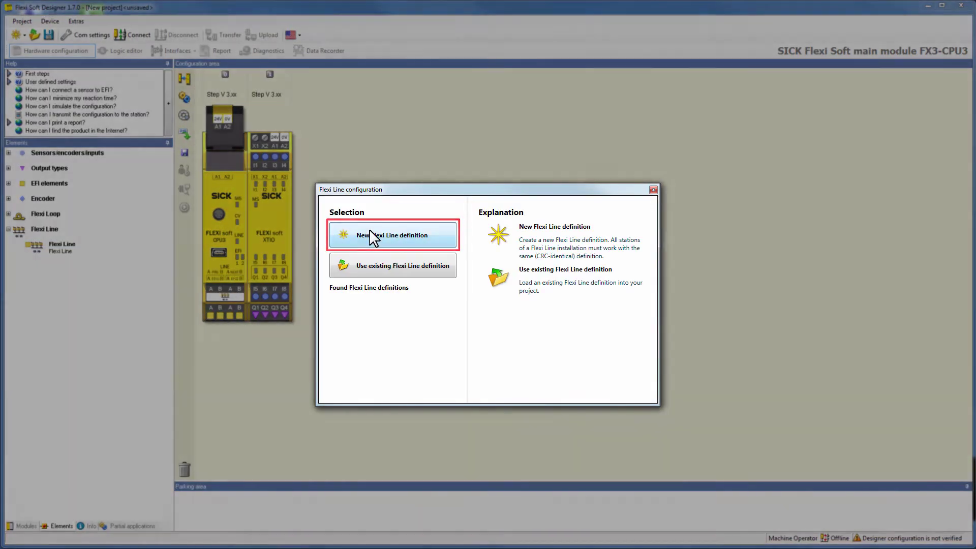
click(369, 235)
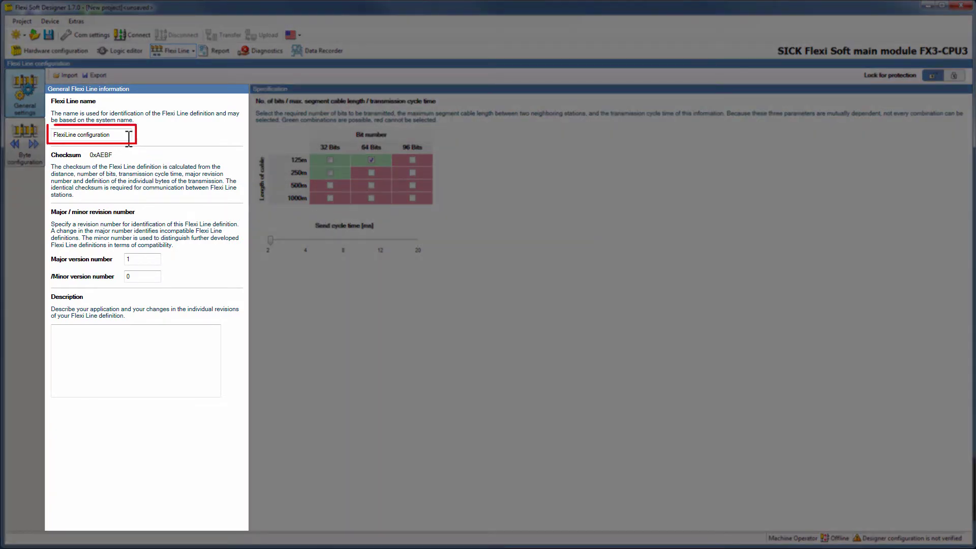
Rename the Flexi Line definition to 'New Definition' and set its major version to 3.
drag(129, 136, 7, 145)
text(Ne)
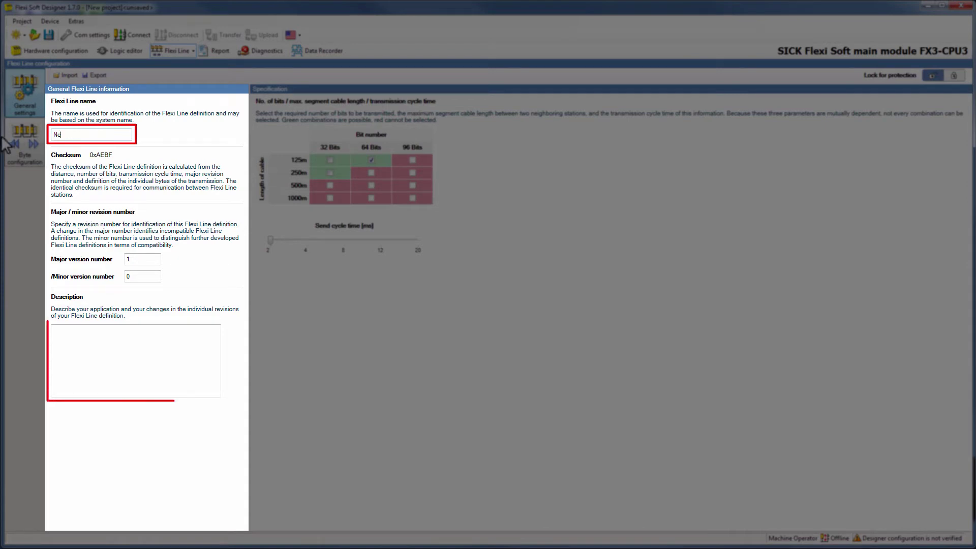
text(w Definition)
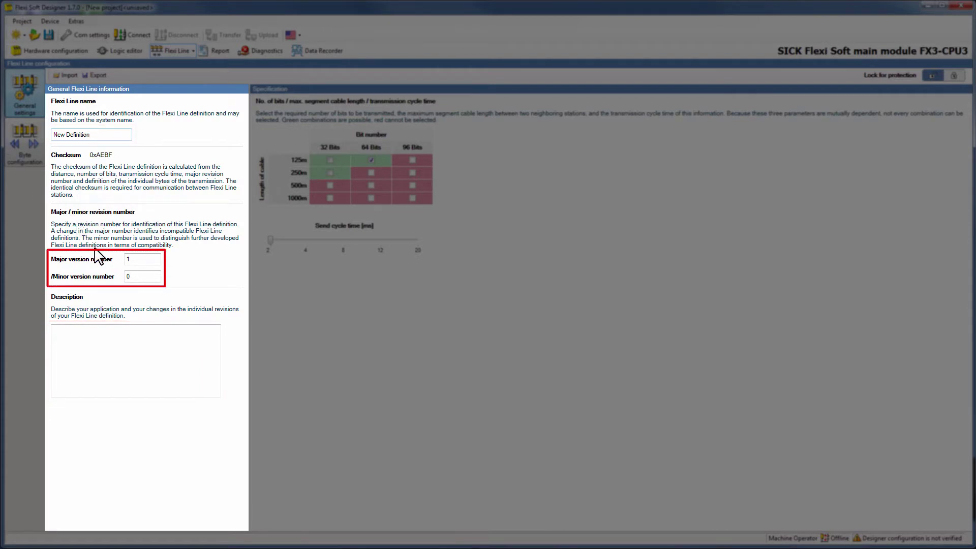
click(139, 260)
key(BackSpace)
text(2)
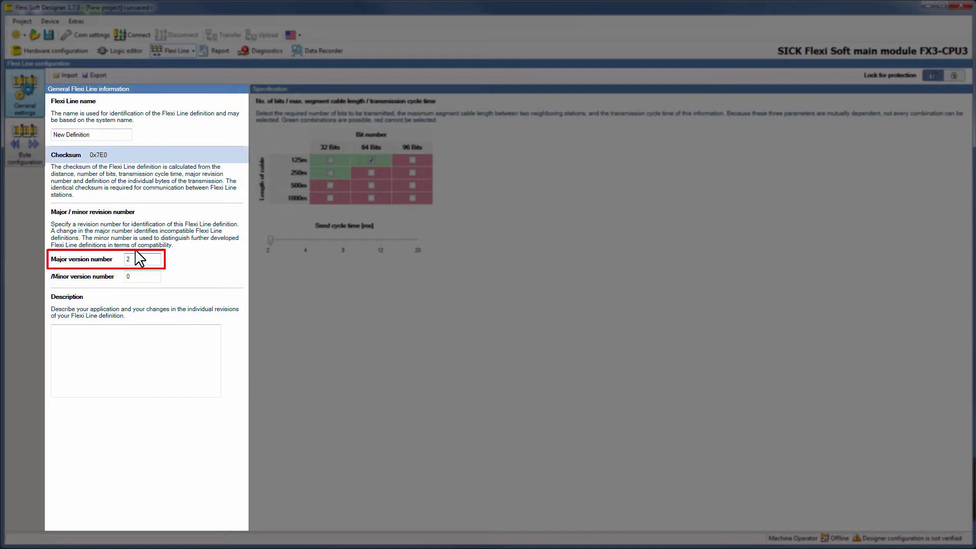
key(BackSpace)
text(3)
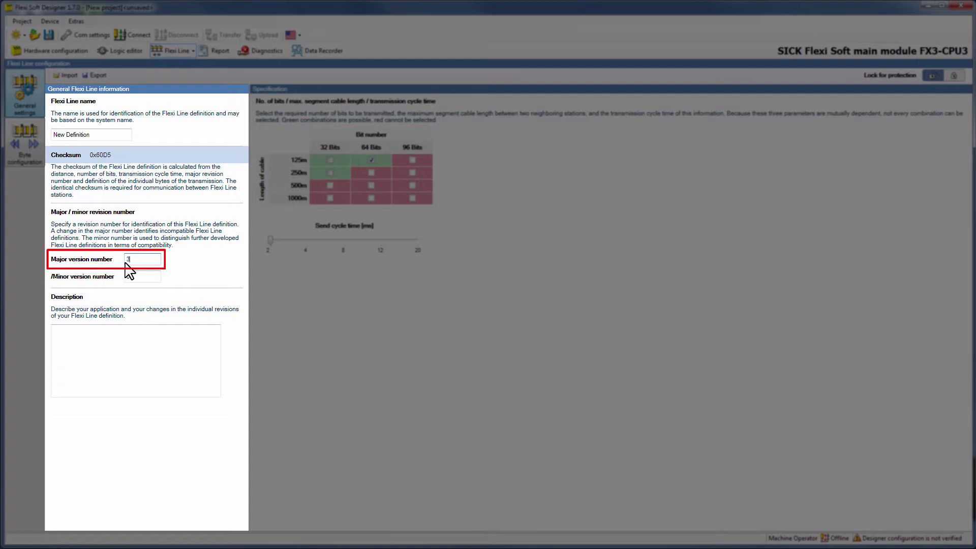
Set the minor version number of the Flexi Line definition to 3.
double_click(138, 277)
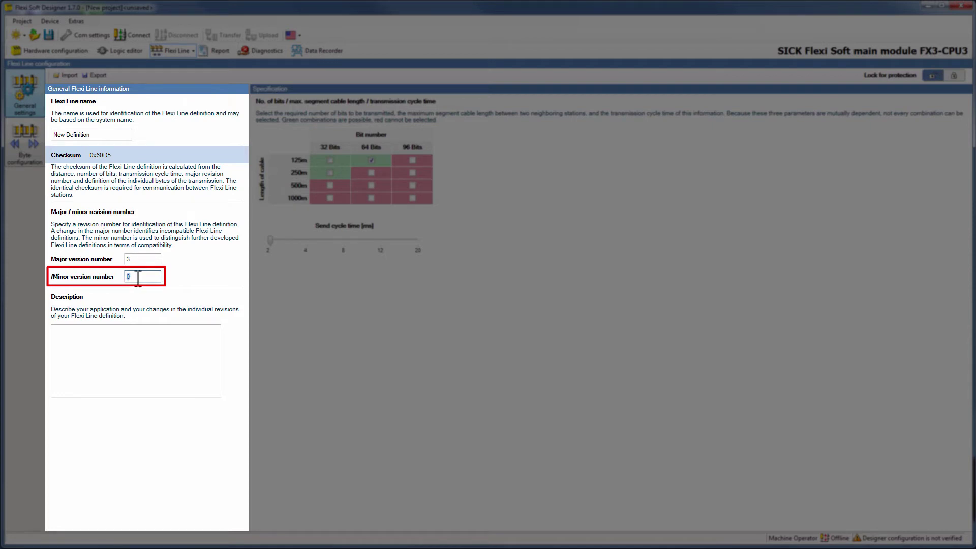
text(1)
key(BackSpace)
text(2)
key(BackSpace)
text(3)
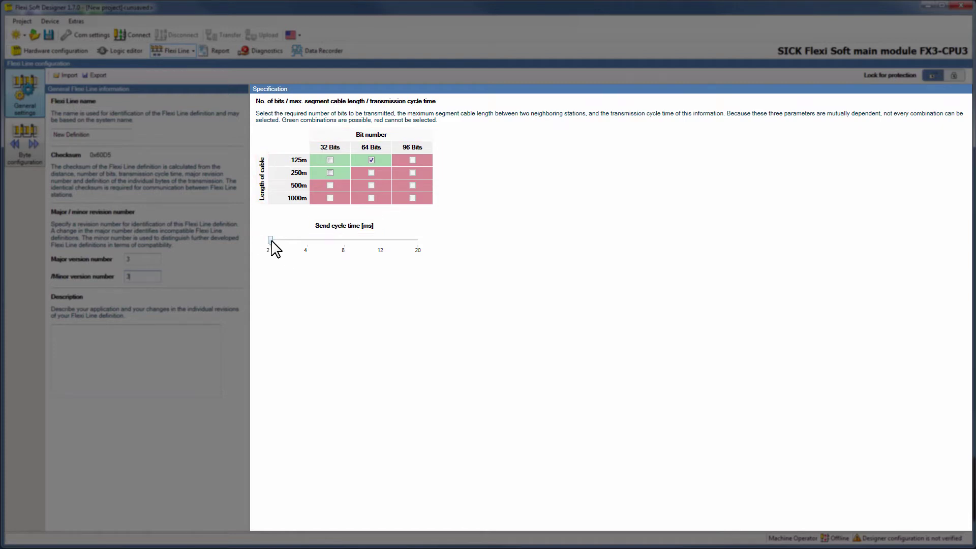
mouse_move(271, 242)
mouse_down()
mouse_move(418, 243)
mouse_move(283, 246)
mouse_up()
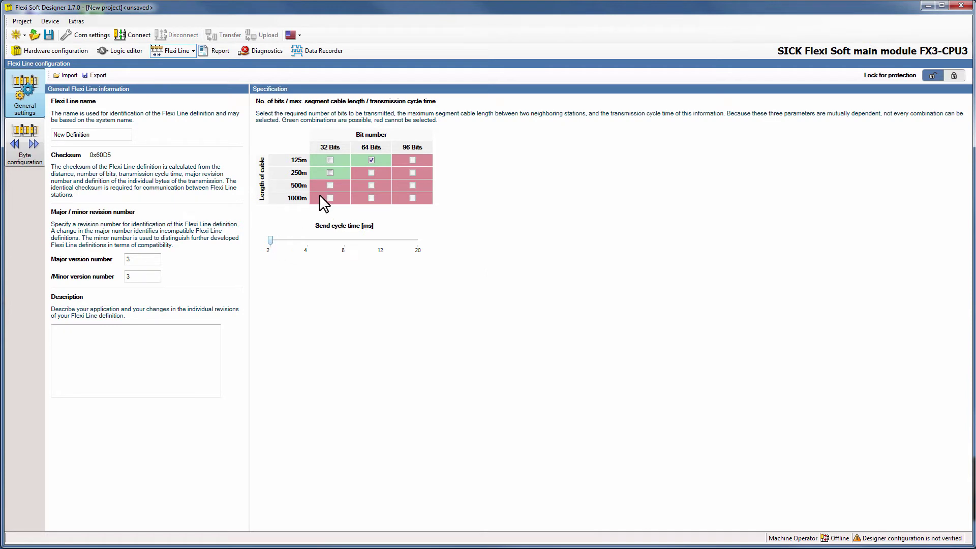
click(331, 172)
click(370, 159)
mouse_move(267, 244)
mouse_down()
mouse_move(300, 246)
mouse_move(279, 244)
mouse_up()
On the Byte configuration page, replace the Byte 0 name with 'E-Stop'.
click(36, 157)
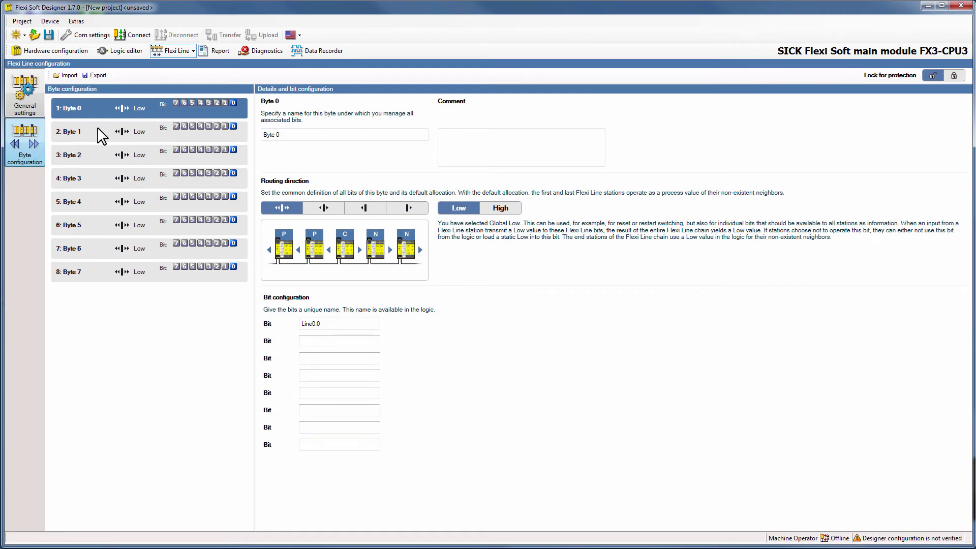
triple_click(312, 136)
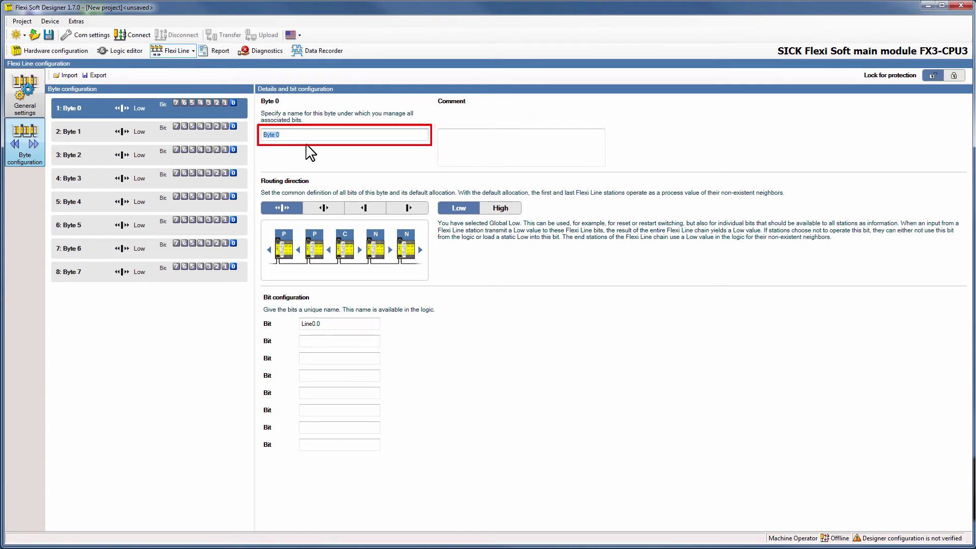
text(E-Stop)
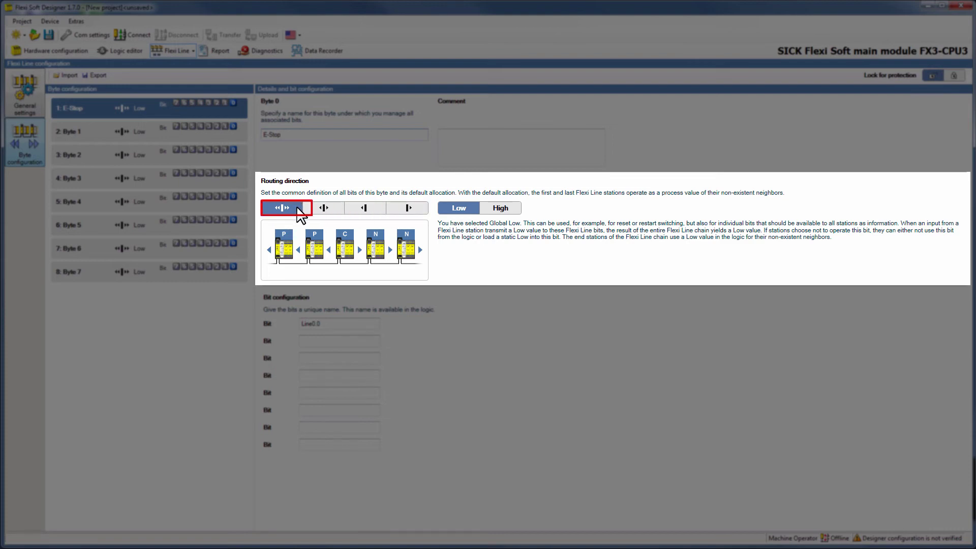
click(324, 209)
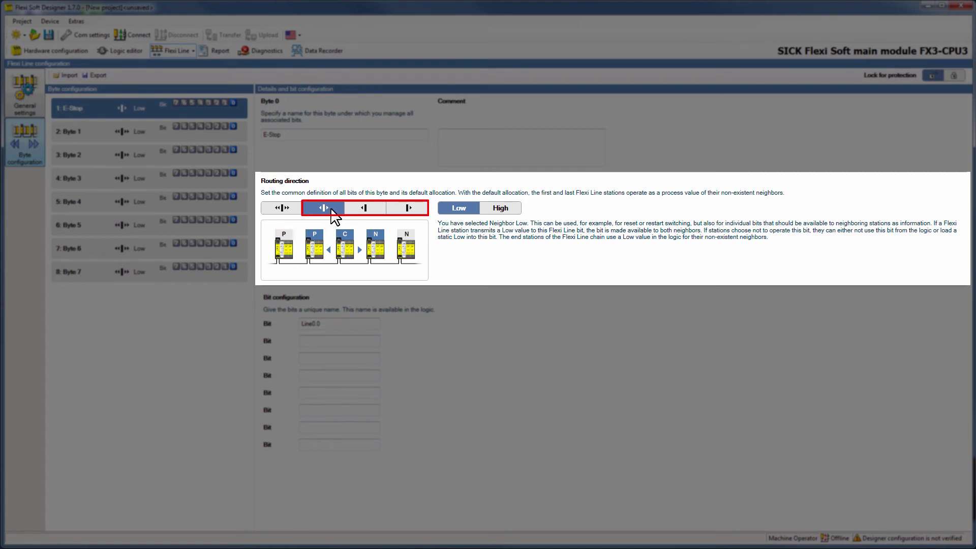
click(383, 208)
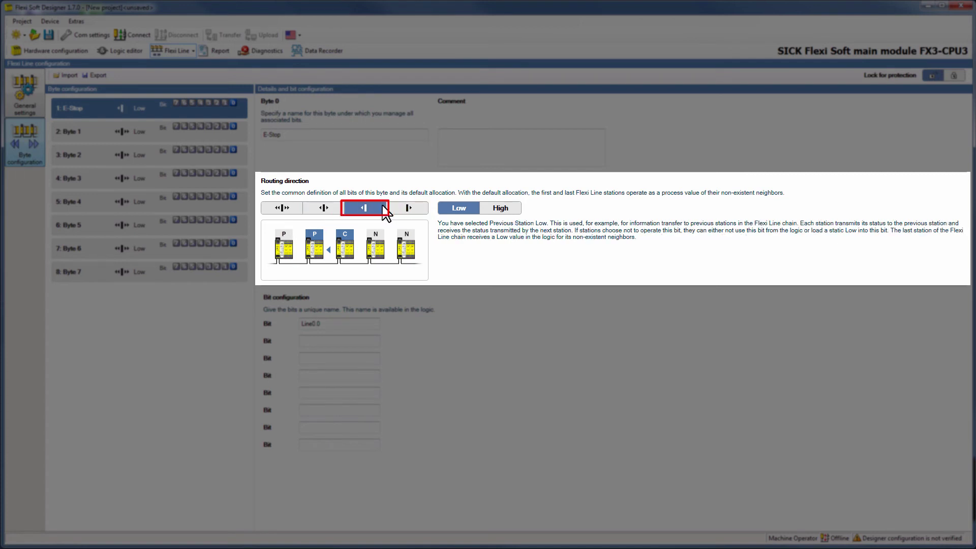
click(400, 208)
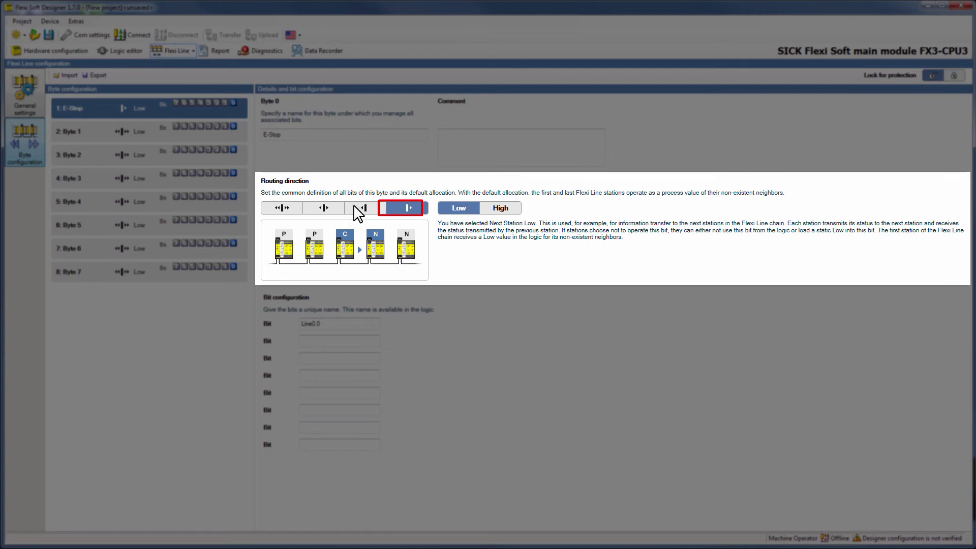
click(335, 207)
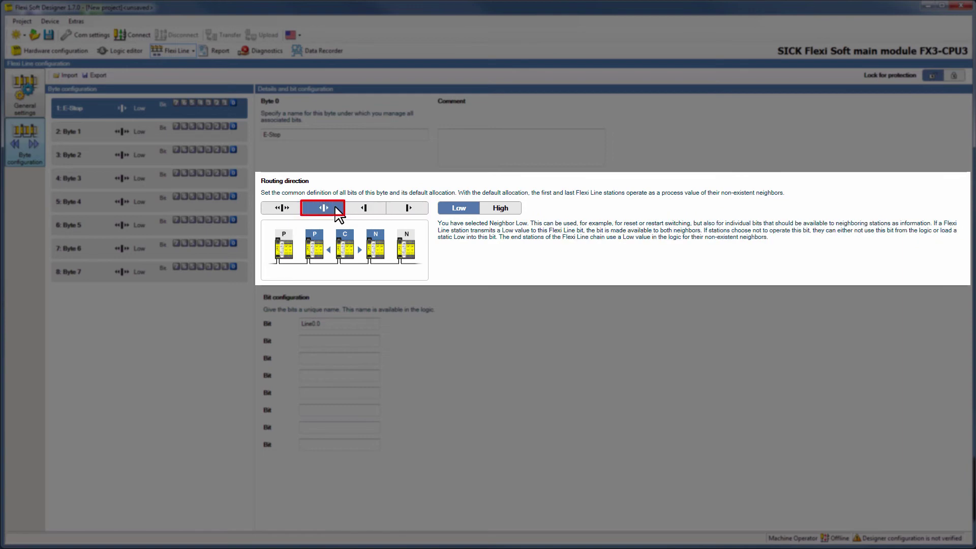
click(295, 210)
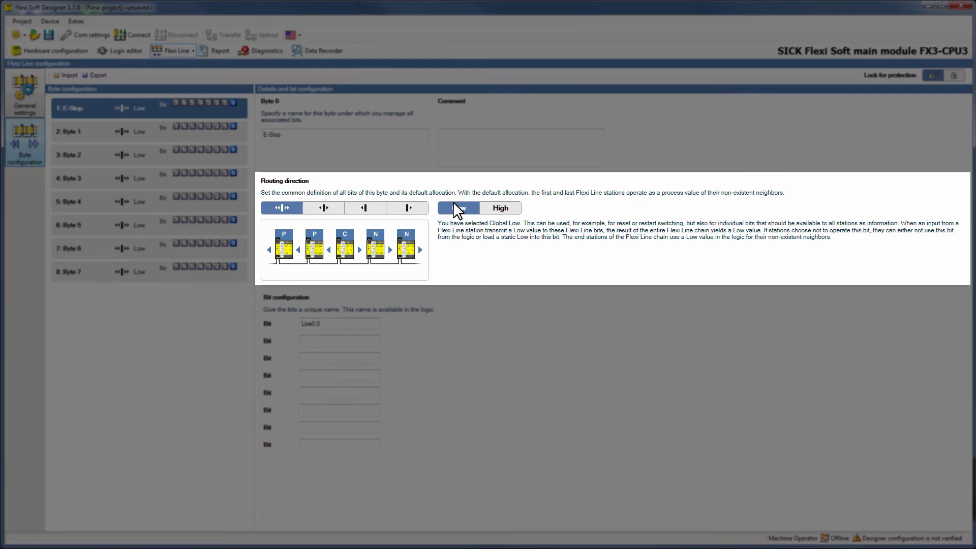
Route the E-Stop byte Global High, naming bit 1 'global E-Stop' and bit 4 'for example'.
click(488, 209)
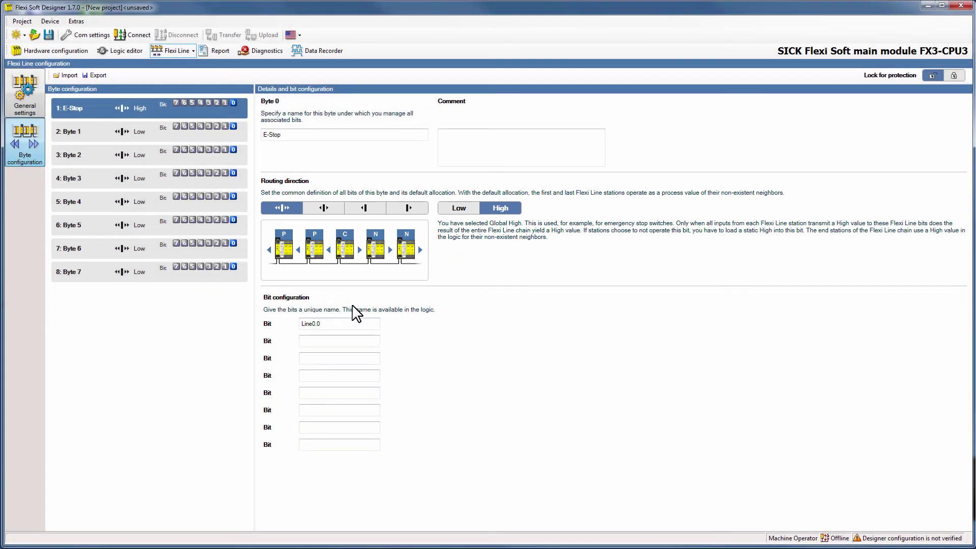
click(332, 324)
text(global E-Stop)
click(308, 377)
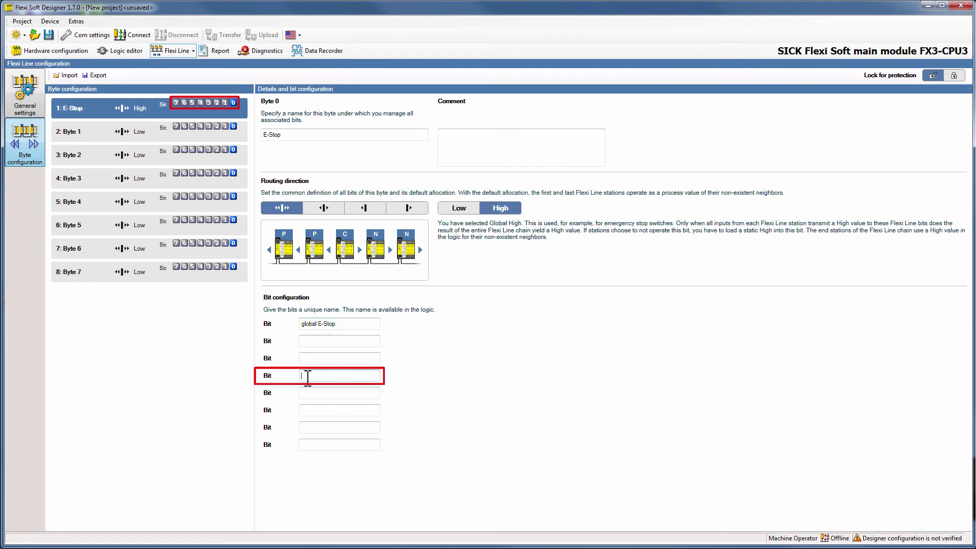
text(for example)
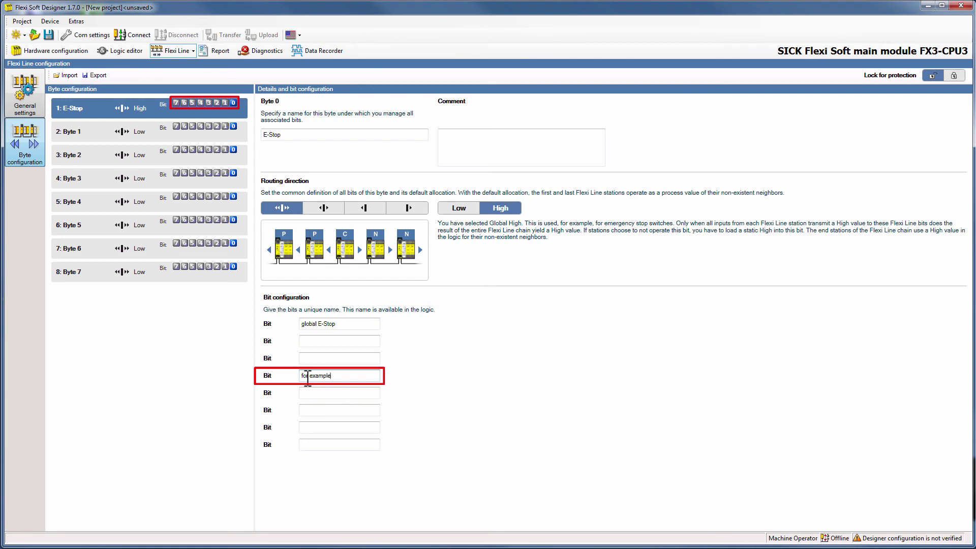